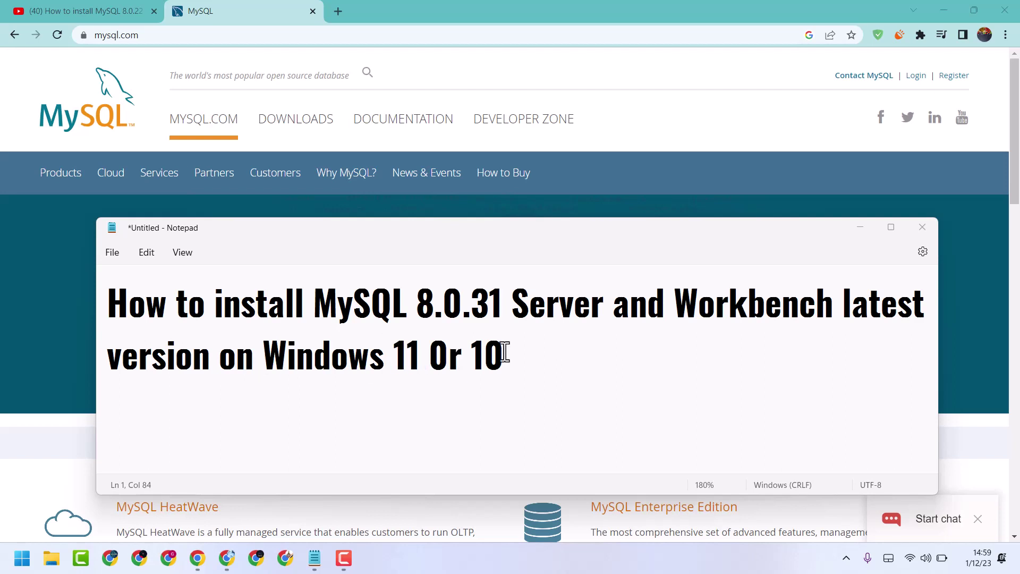
Step: Minimize the Notepad title note to reveal the mysql.com home page
{"action": "left_click", "coordinate": [861, 228]}
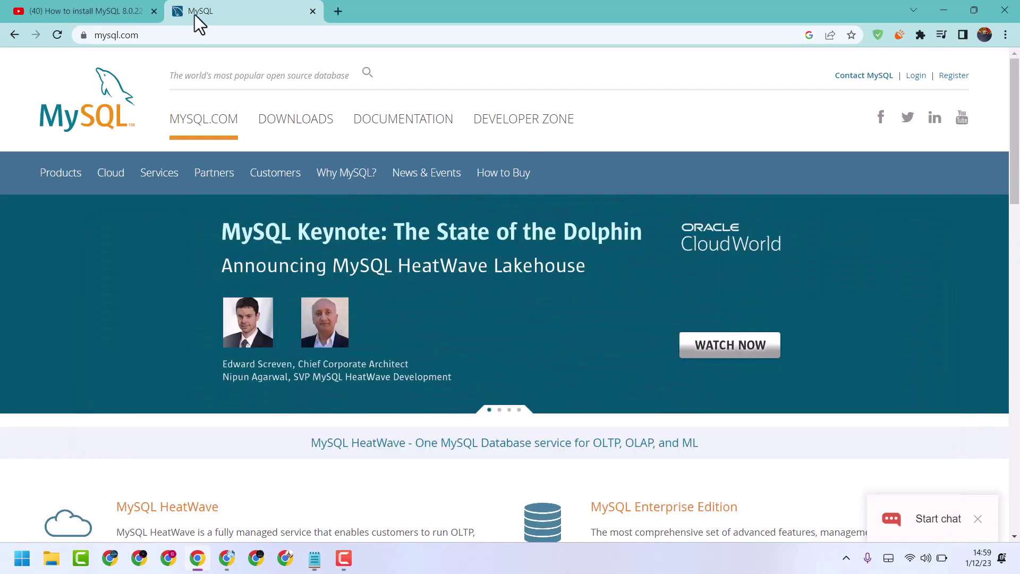
Step: In a new tab, go from mysql.com Downloads through Community (GPL) Downloads to MySQL Installer for Windows
{"action": "left_click", "coordinate": [336, 7]}
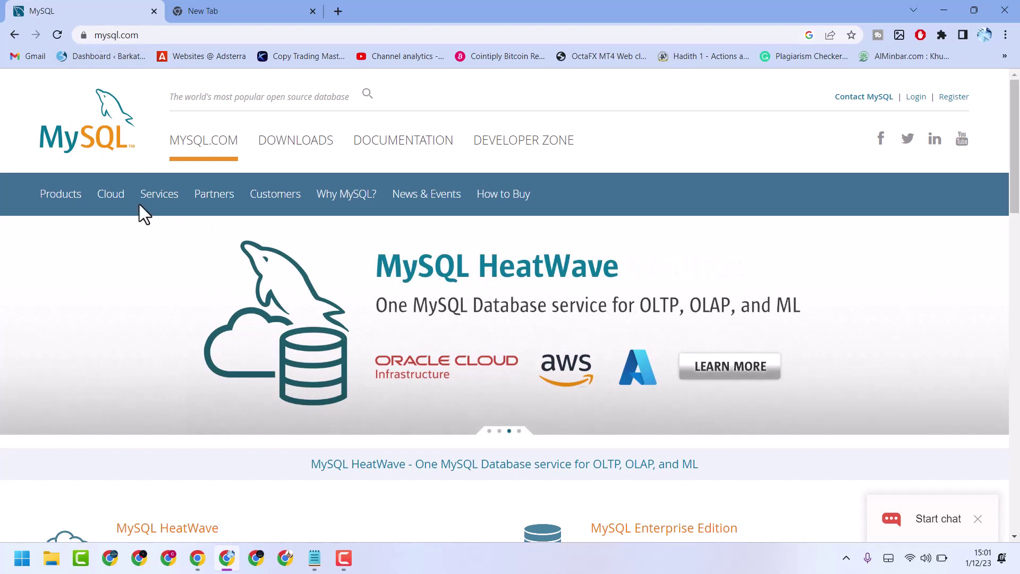
{"action": "left_click", "coordinate": [297, 154]}
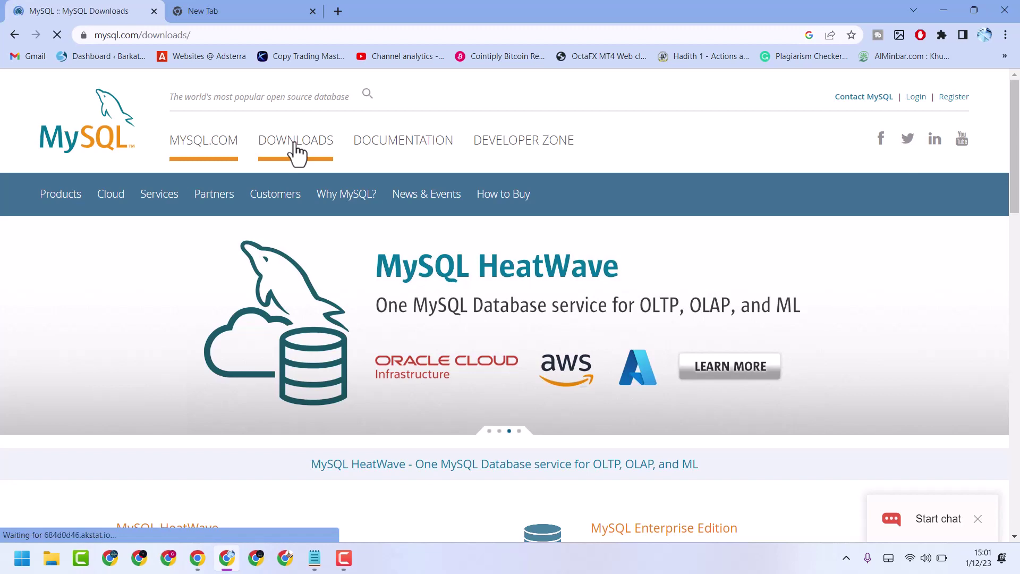
{"action": "scroll", "coordinate": [352, 268], "scroll_direction": "down", "scroll_amount": 10}
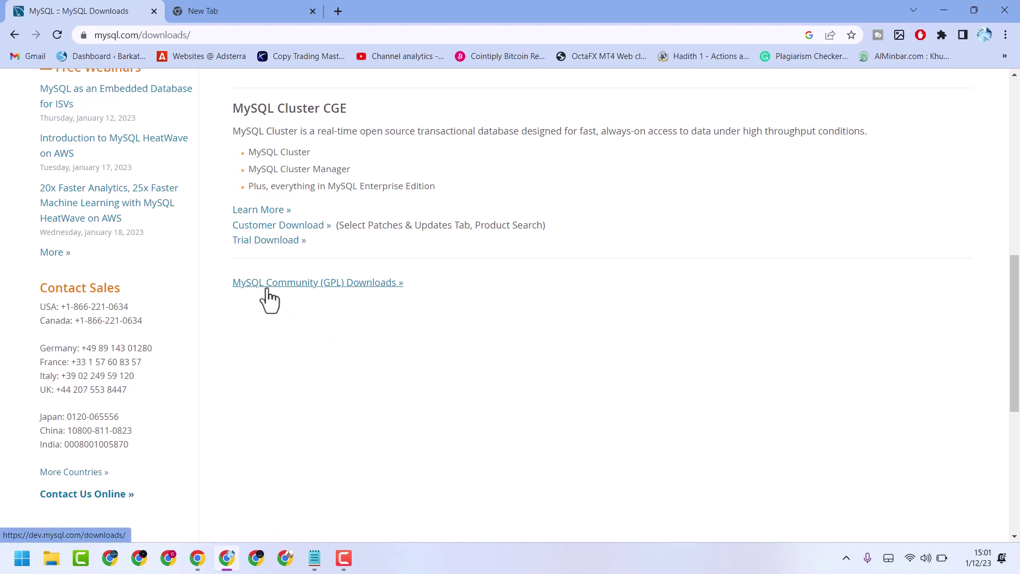
{"action": "left_click", "coordinate": [354, 297]}
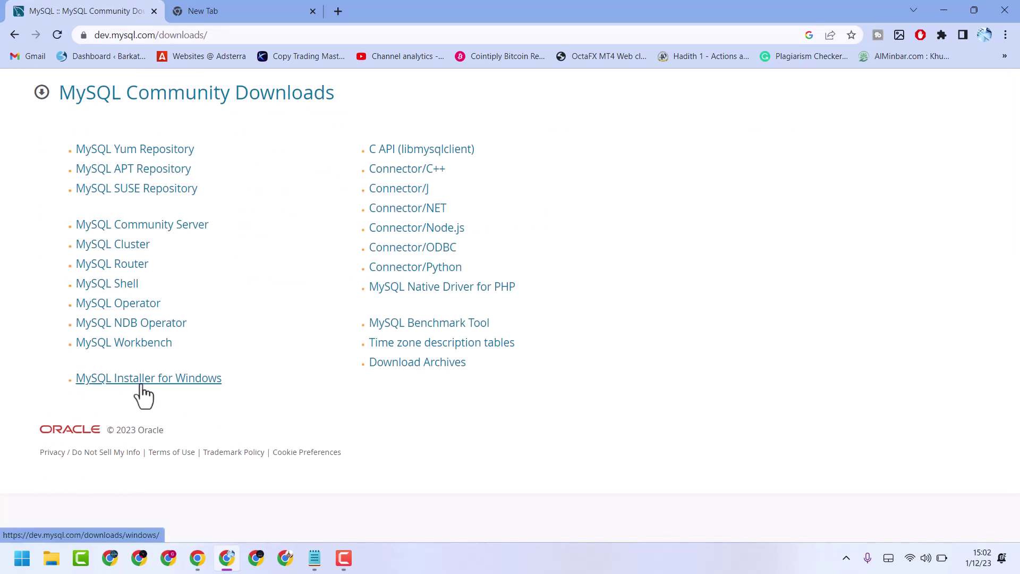
{"action": "left_click", "coordinate": [190, 379]}
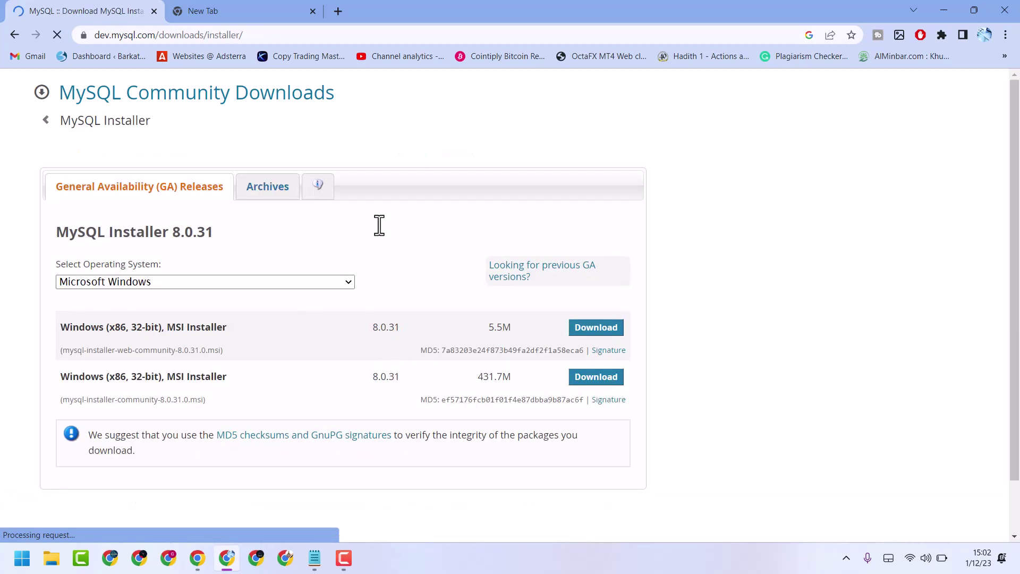
Step: Pick Microsoft Windows and download the 5.5M MySQL Installer 8.0.31 web installer, skipping sign-in
{"action": "left_click", "coordinate": [333, 282]}
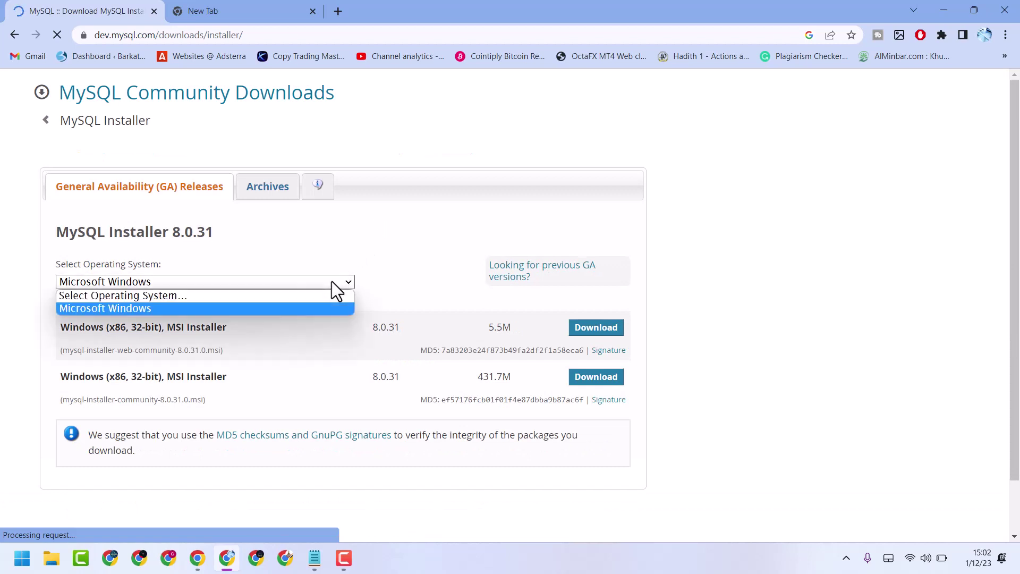
{"action": "left_click", "coordinate": [117, 308]}
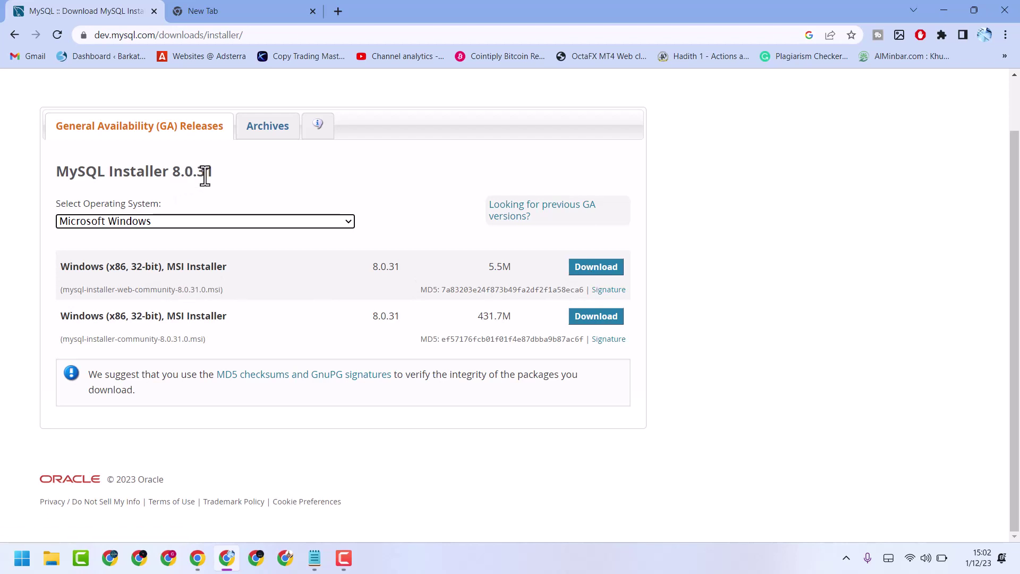
{"action": "left_click", "coordinate": [595, 267]}
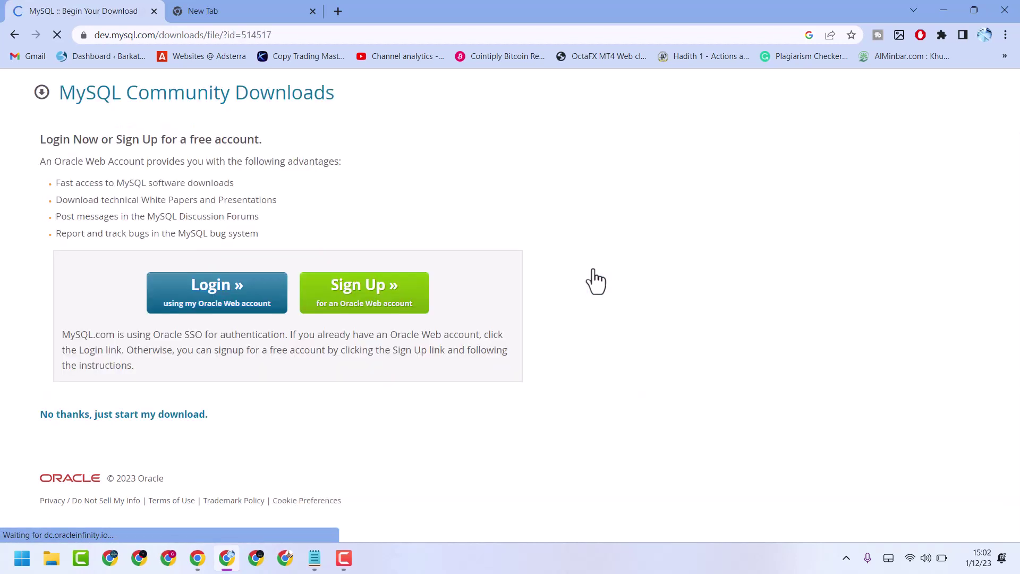
{"action": "left_click", "coordinate": [158, 424]}
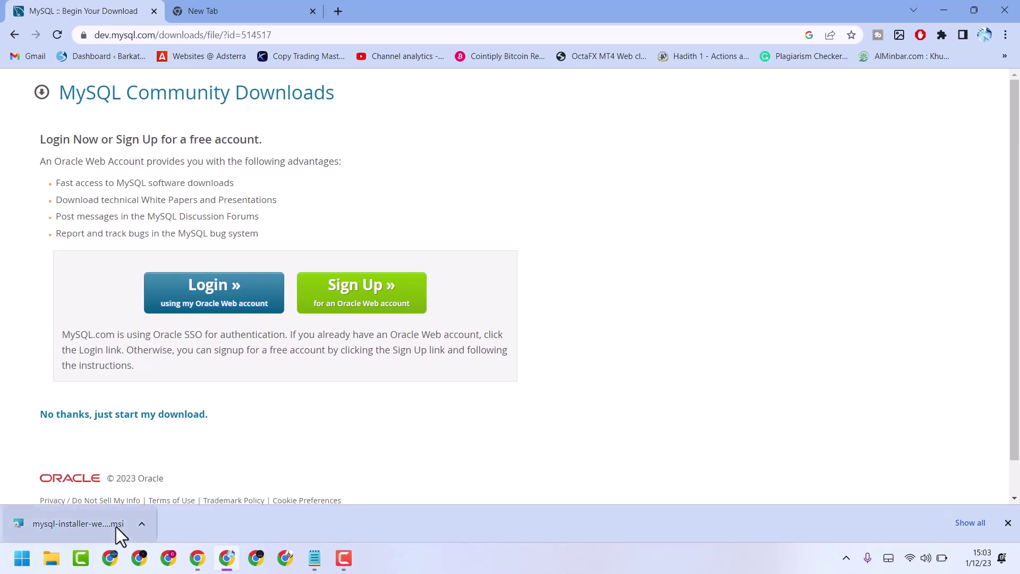
Step: Launch the downloaded mysql-installer .msi from Chrome's download shelf and show the desktop
{"action": "left_click", "coordinate": [69, 520]}
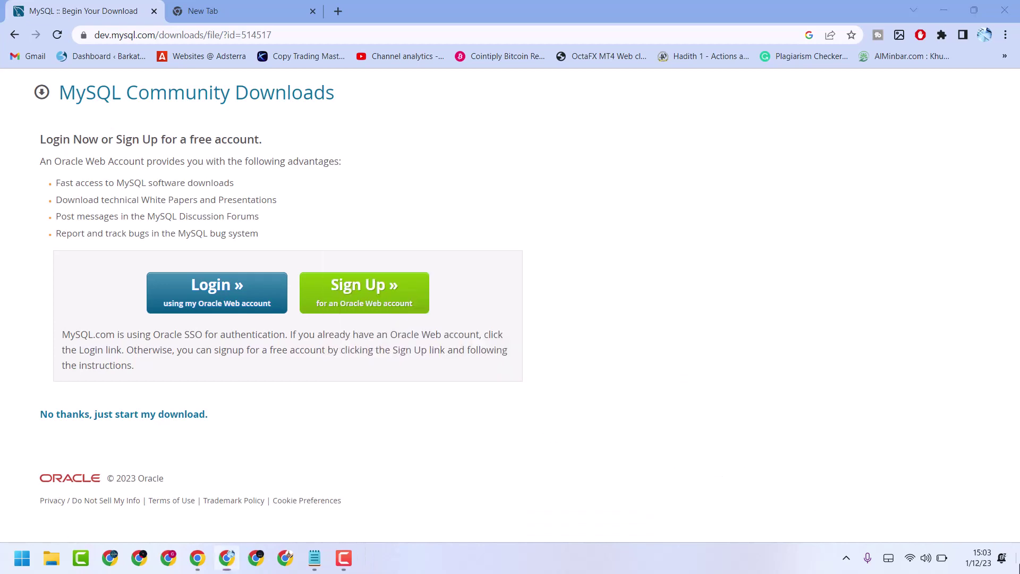
{"action": "left_click", "coordinate": [1017, 567]}
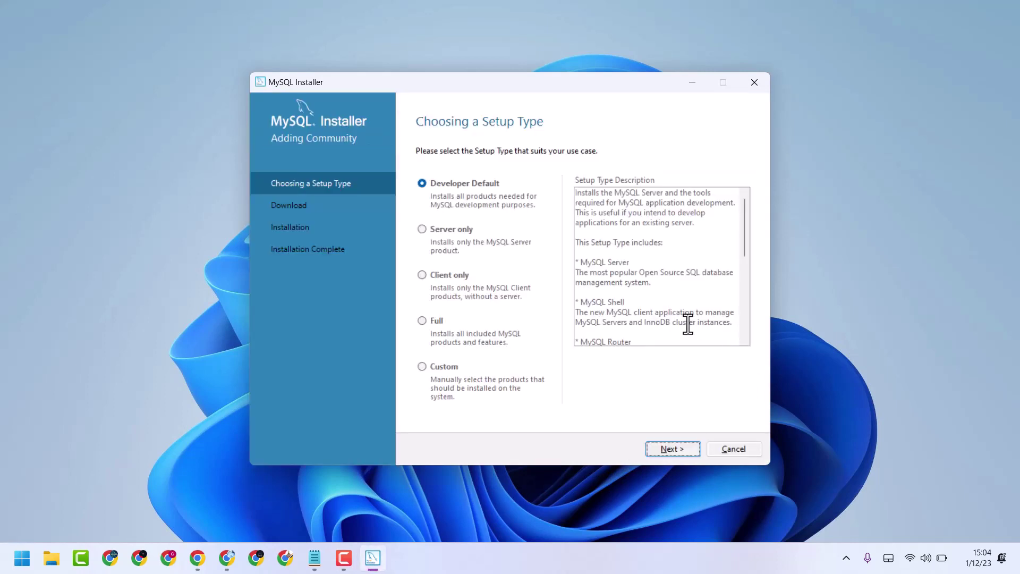
Step: Choose the Custom setup type and add MySQL Server 8.0.31 - X64 to Products To Be Installed
{"action": "left_click", "coordinate": [441, 368]}
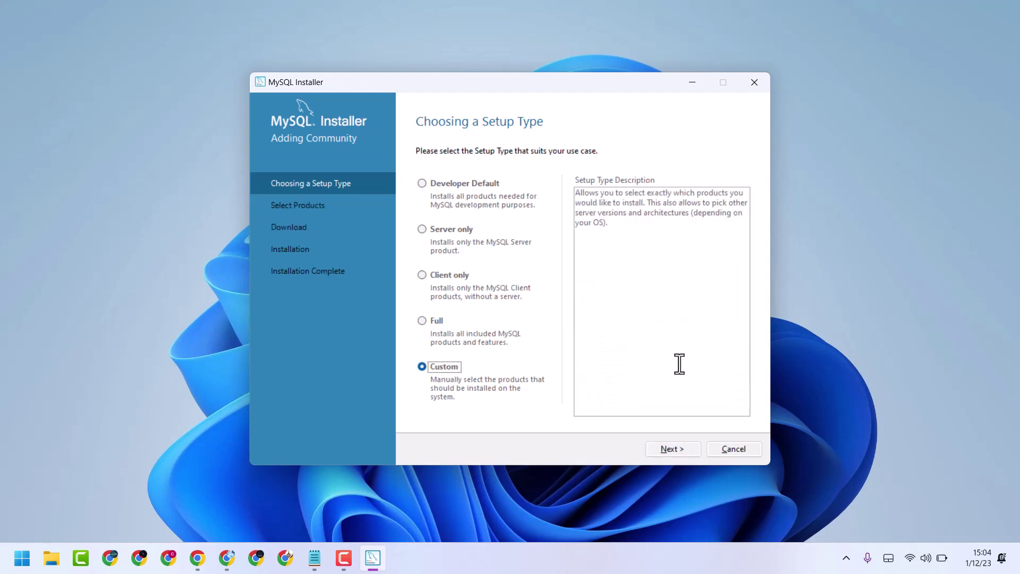
{"action": "left_click", "coordinate": [671, 450]}
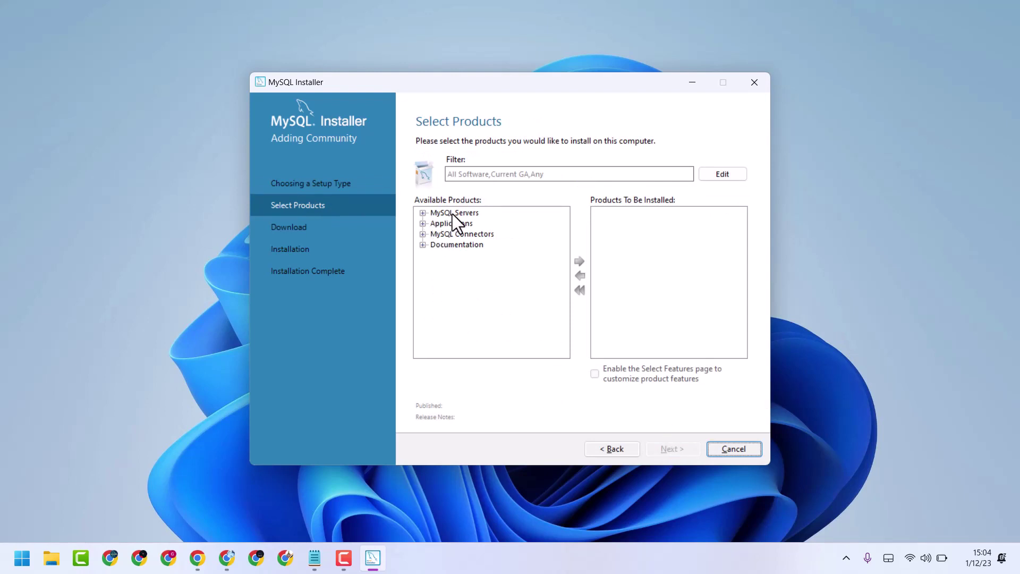
{"action": "left_click", "coordinate": [423, 213]}
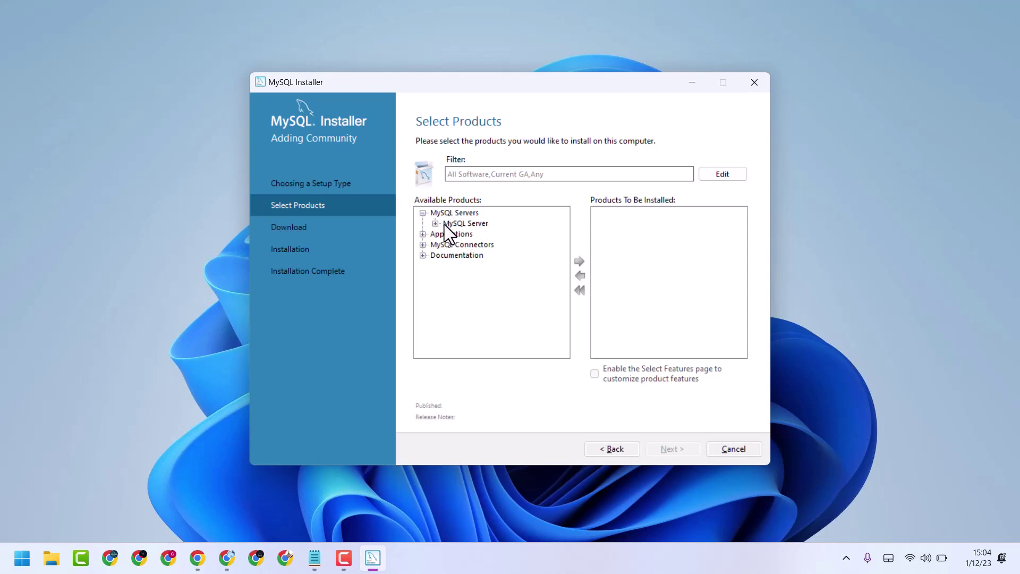
{"action": "left_click", "coordinate": [438, 223]}
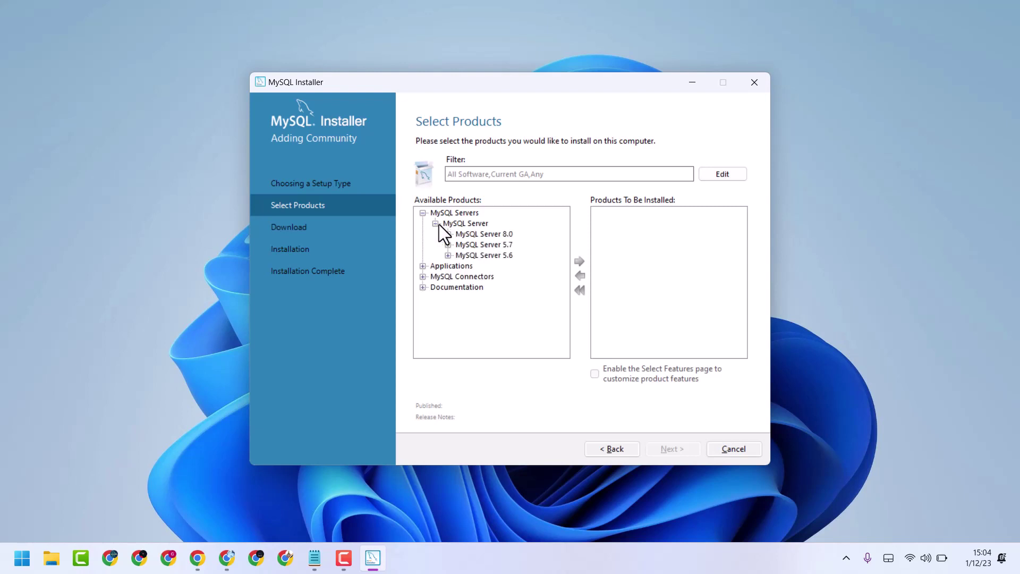
{"action": "left_click", "coordinate": [472, 235]}
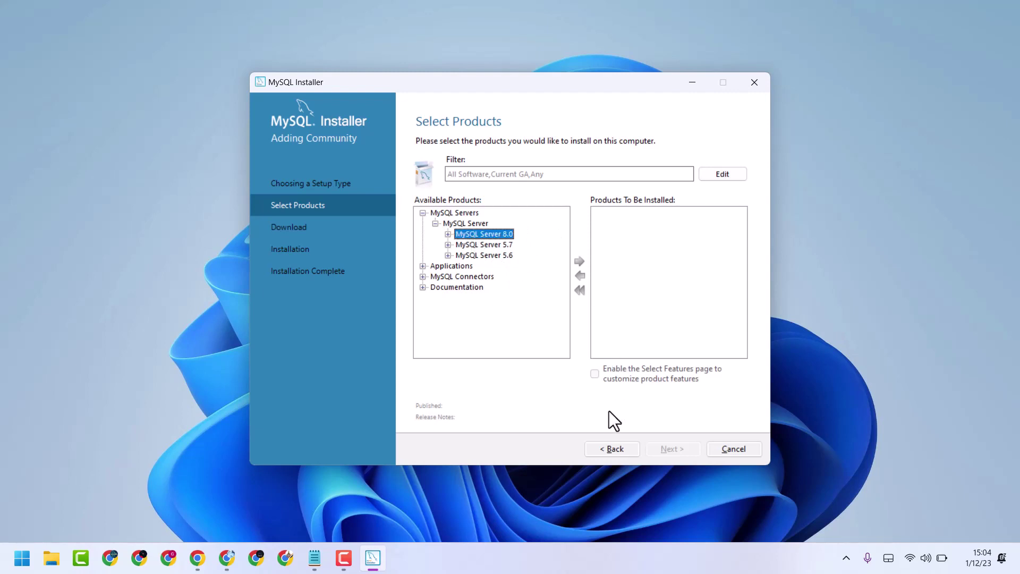
{"action": "left_click", "coordinate": [448, 233]}
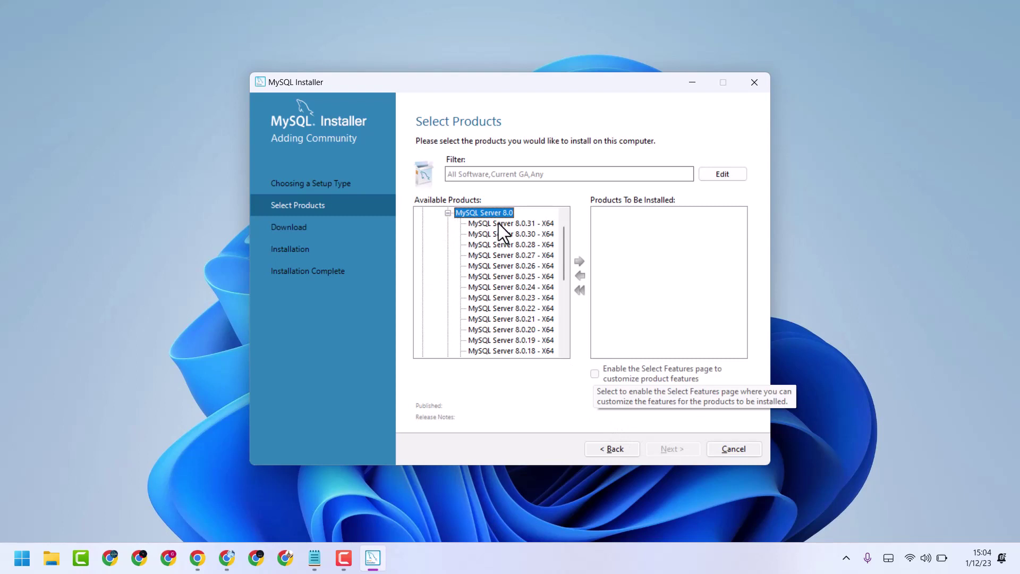
{"action": "left_click", "coordinate": [499, 223]}
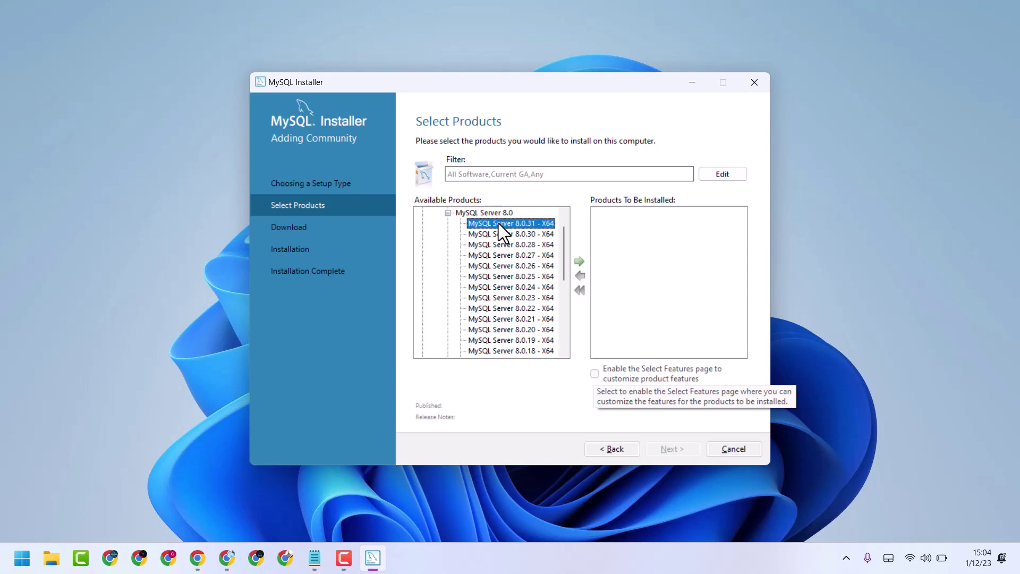
{"action": "left_click", "coordinate": [579, 261]}
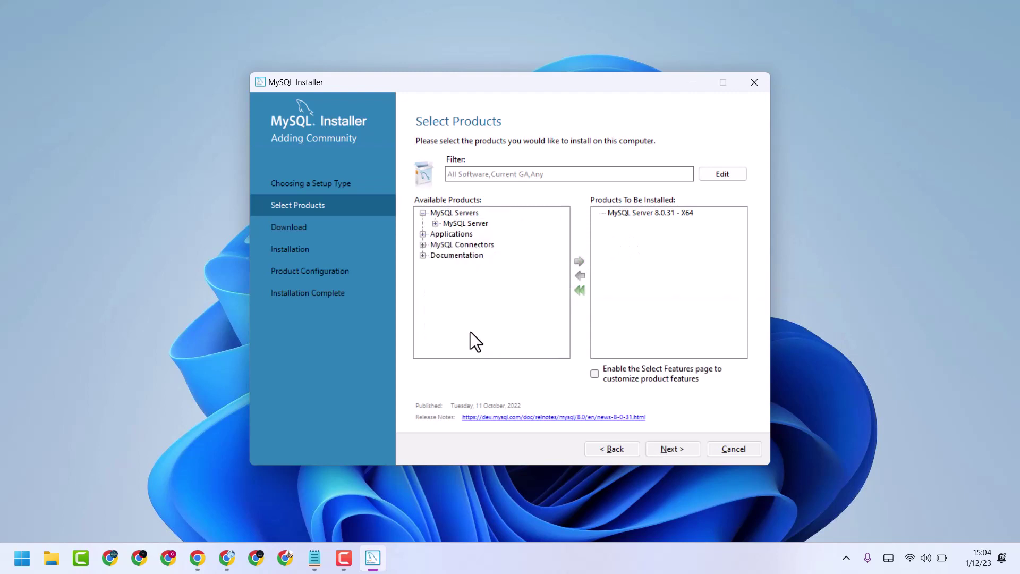
Step: Add MySQL Workbench 8.0.31 - X64 from Applications to the install list
{"action": "left_click", "coordinate": [423, 234]}
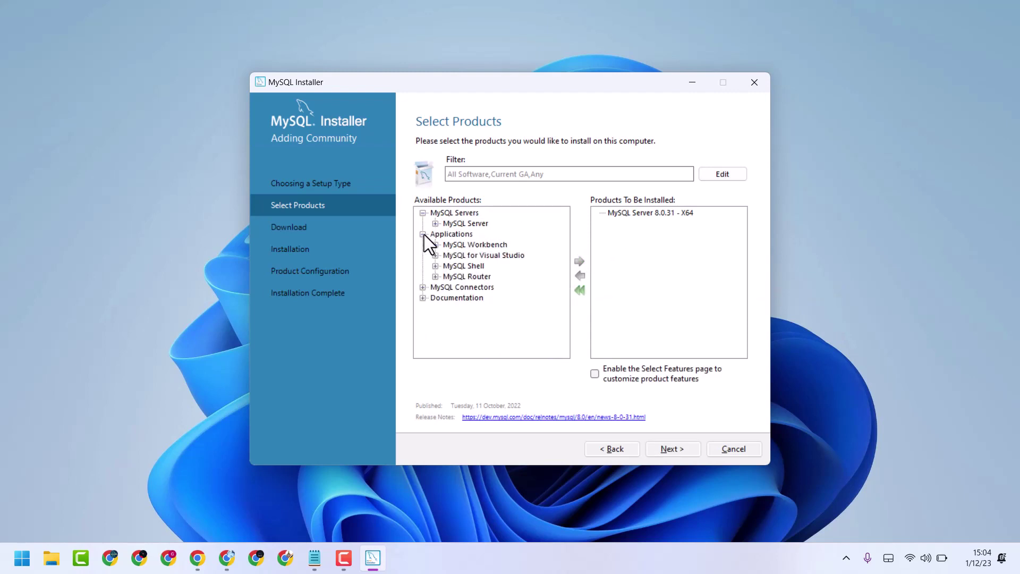
{"action": "left_click", "coordinate": [452, 244]}
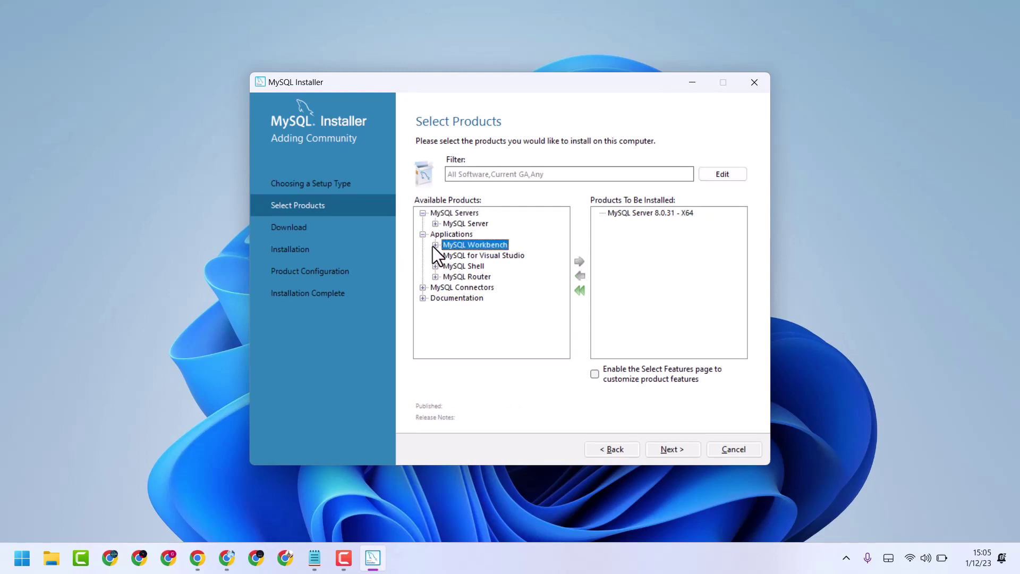
{"action": "left_click", "coordinate": [435, 245]}
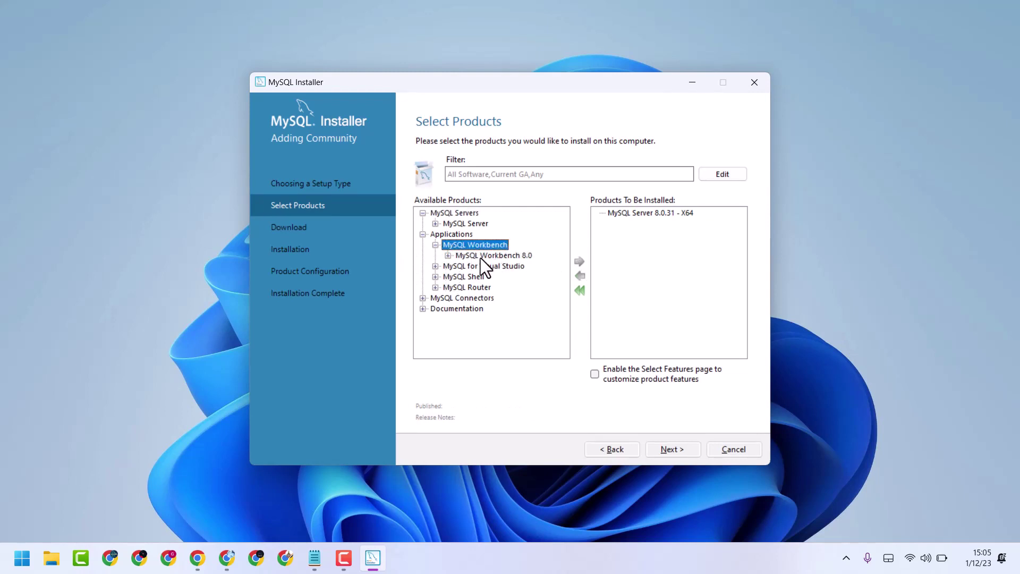
{"action": "left_click", "coordinate": [479, 256]}
{"action": "left_click", "coordinate": [448, 256]}
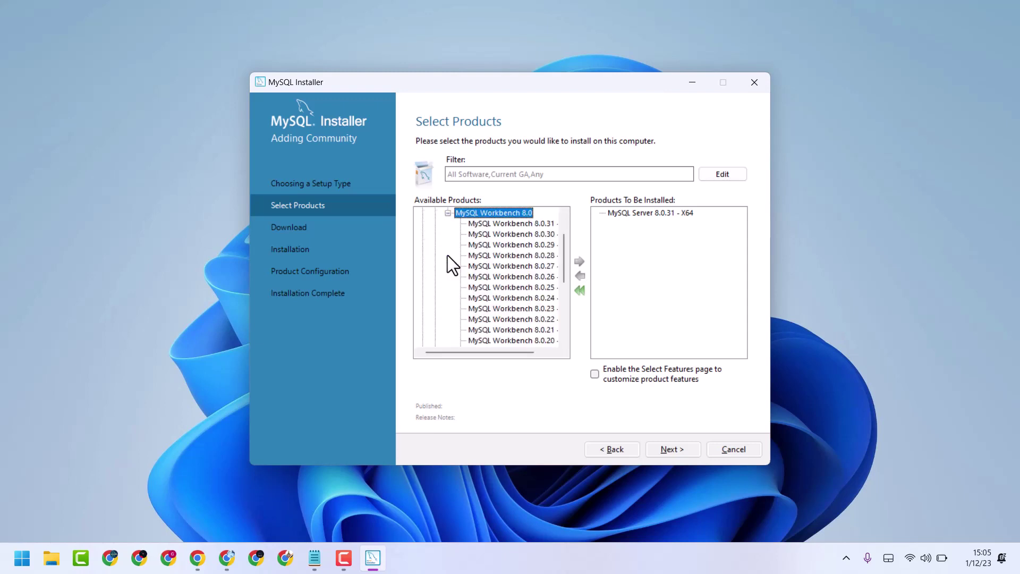
{"action": "left_click", "coordinate": [503, 224]}
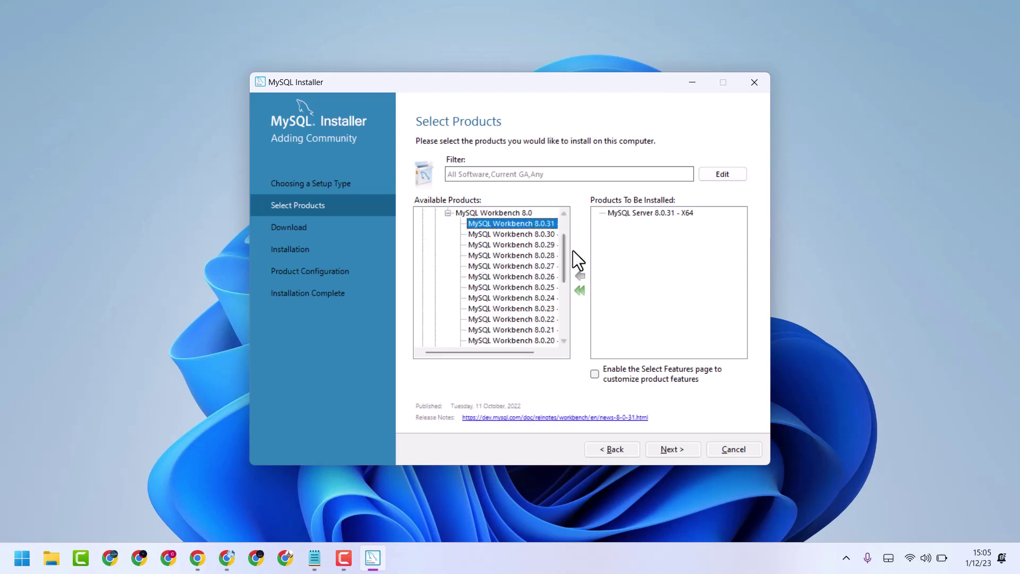
{"action": "left_click", "coordinate": [580, 263]}
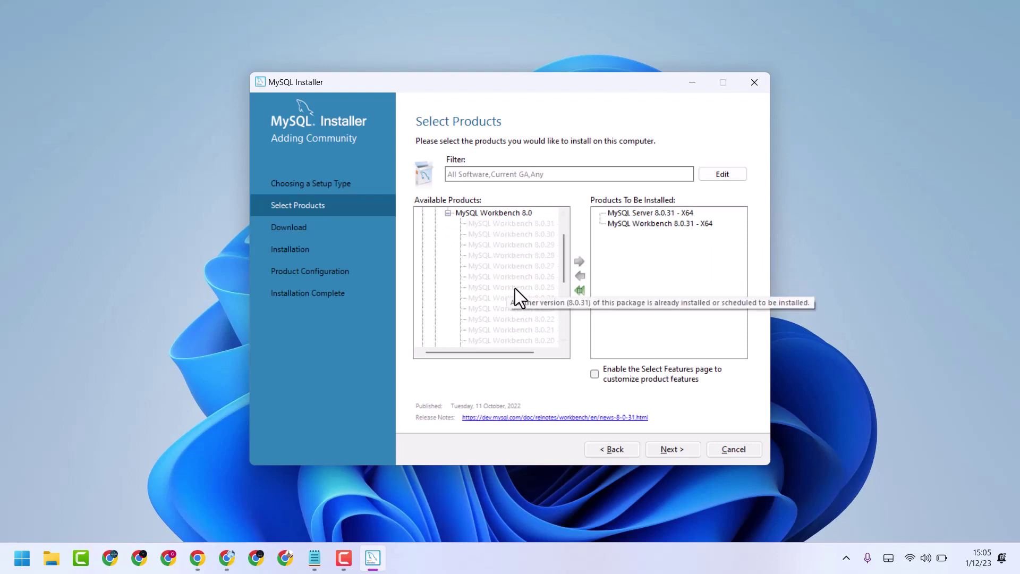
{"action": "left_click_drag", "start_coordinate": [564, 264], "coordinate": [570, 225]}
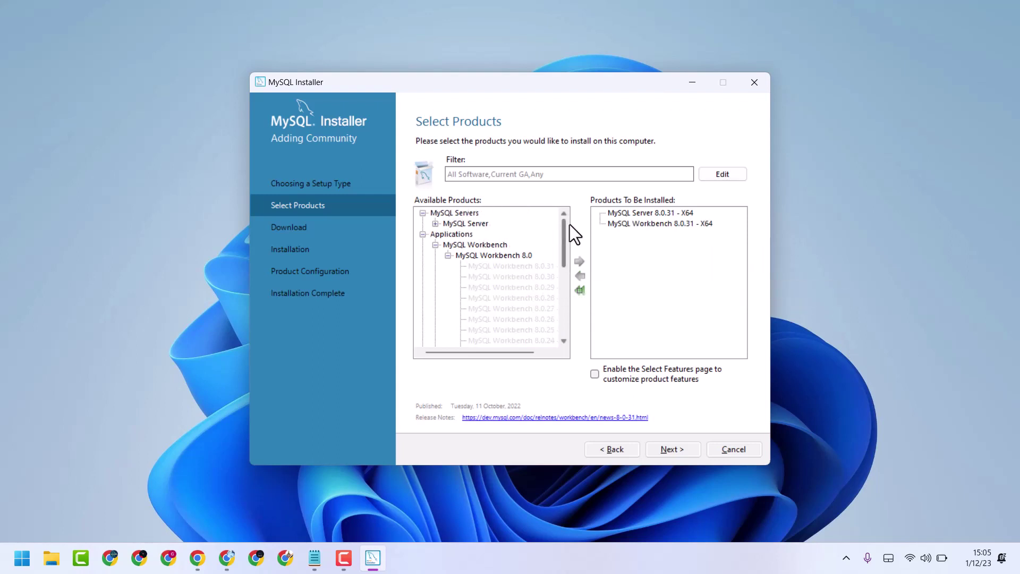
Step: Add MySQL Shell 8.0.31 - X64 to the install list
{"action": "left_click", "coordinate": [435, 245]}
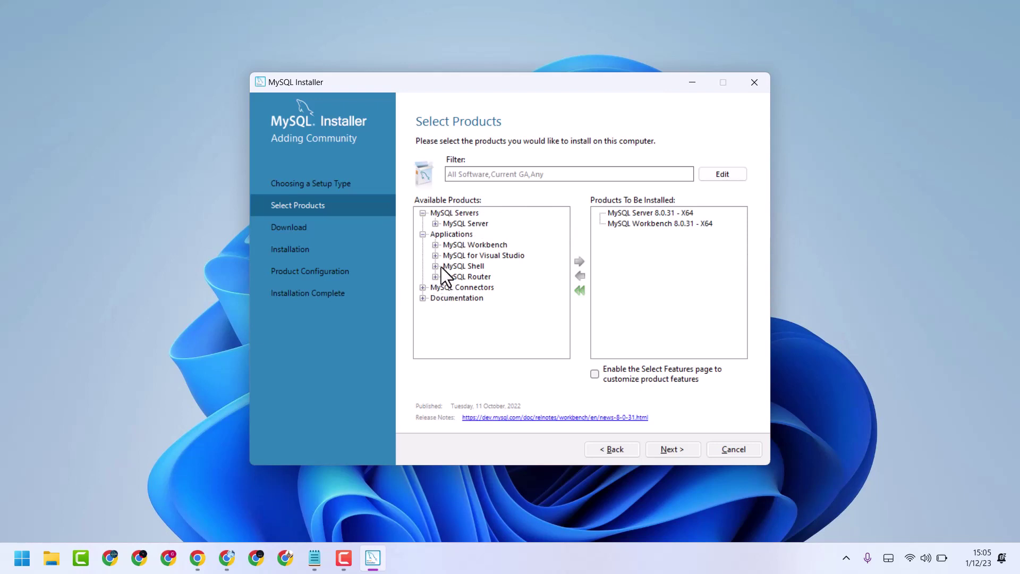
{"action": "left_click", "coordinate": [435, 266]}
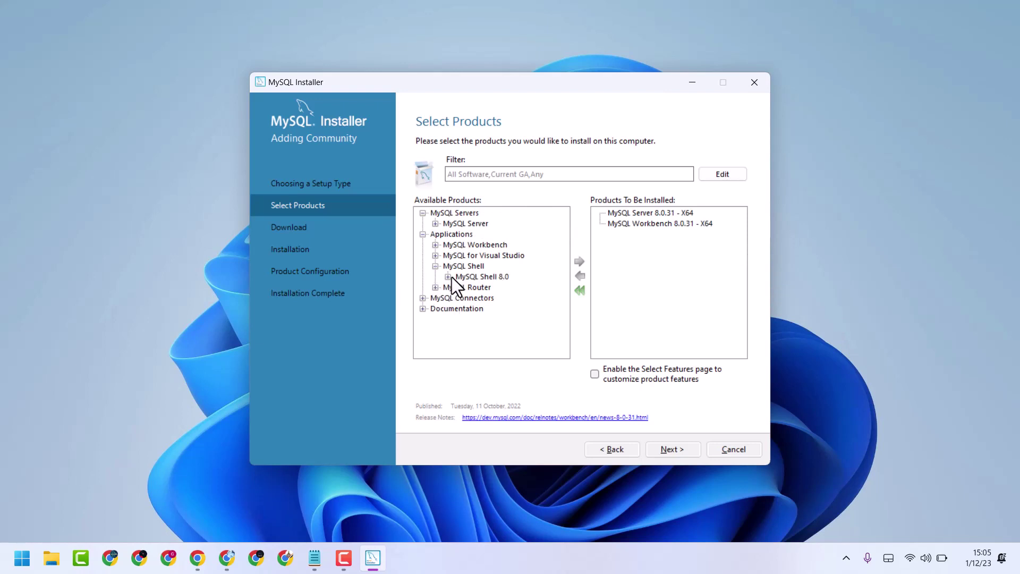
{"action": "left_click", "coordinate": [448, 276]}
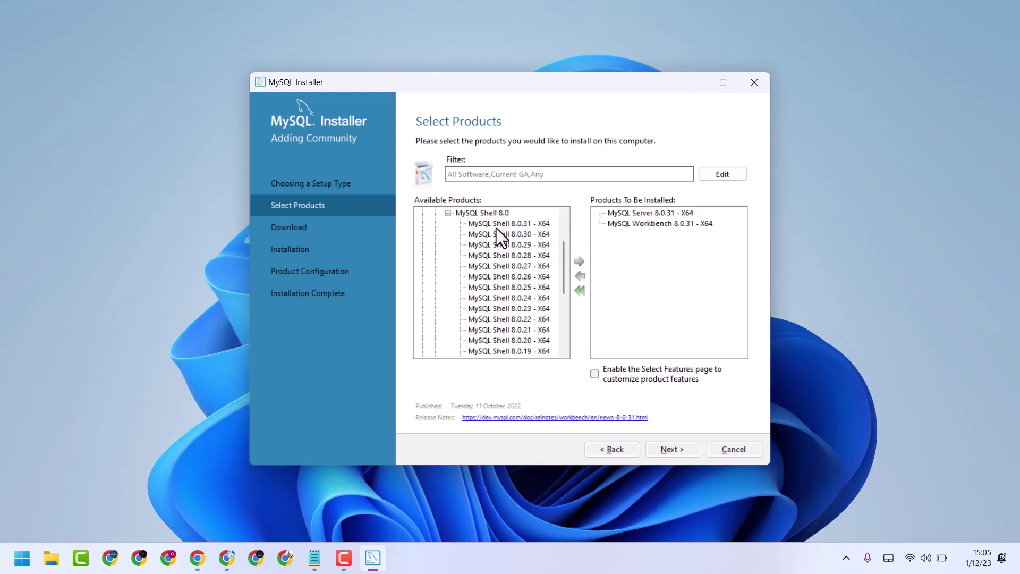
{"action": "left_click", "coordinate": [491, 222]}
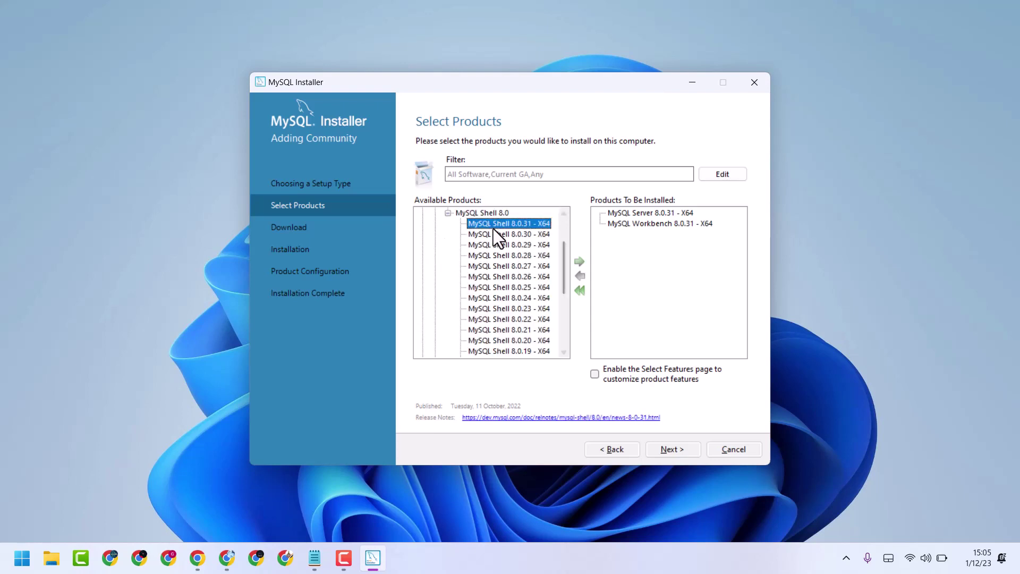
{"action": "left_click", "coordinate": [578, 263]}
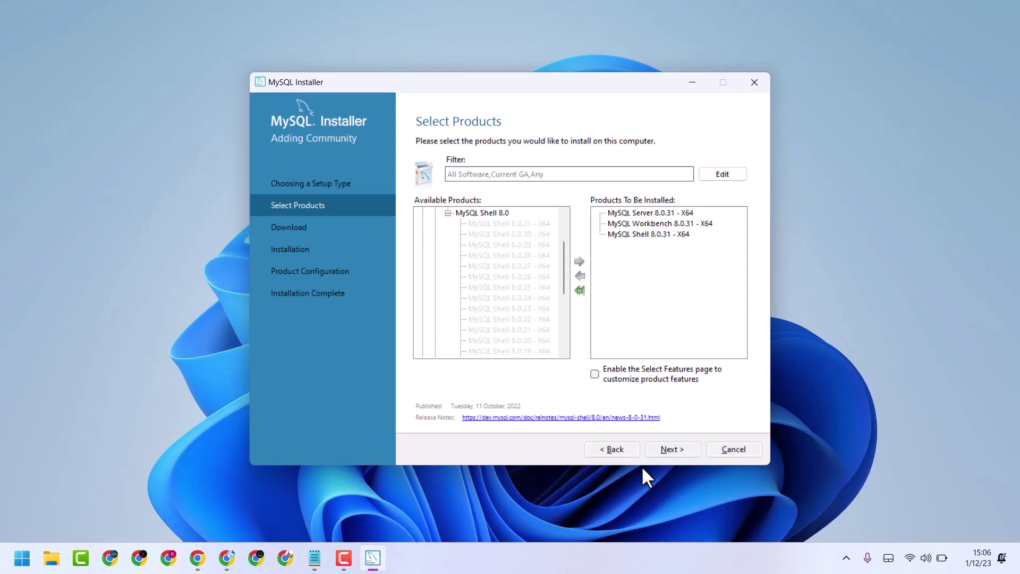
Step: Execute the download of the Server, Workbench and Shell 8.0.31 packages, then advance to Installation
{"action": "left_click", "coordinate": [666, 452]}
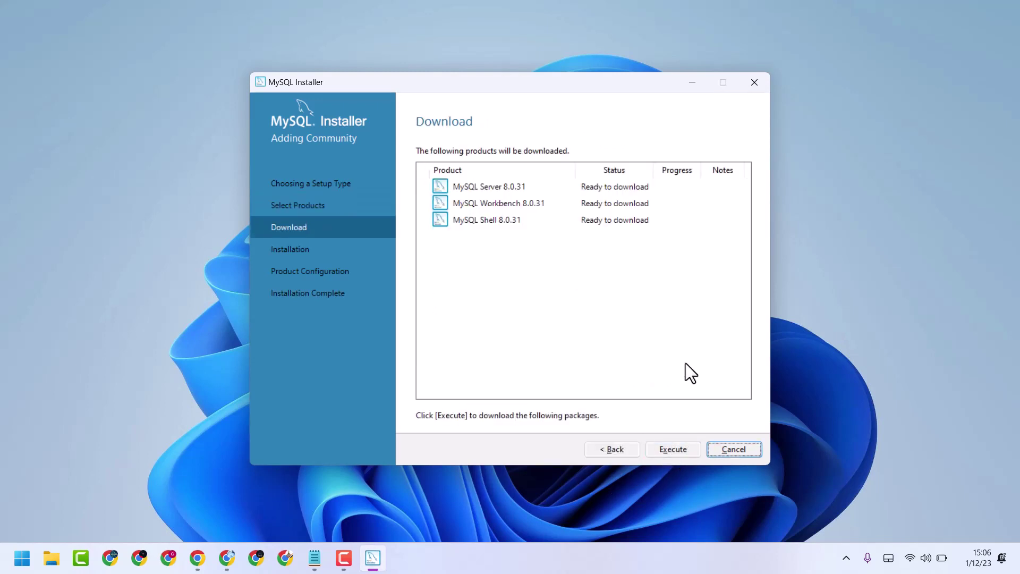
{"action": "left_click", "coordinate": [670, 451]}
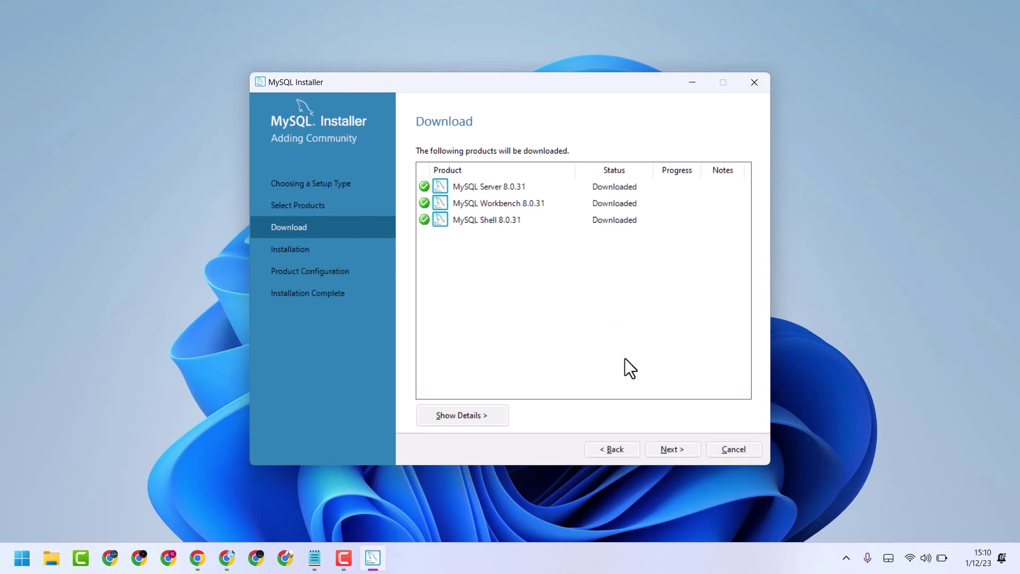
{"action": "left_click", "coordinate": [663, 455]}
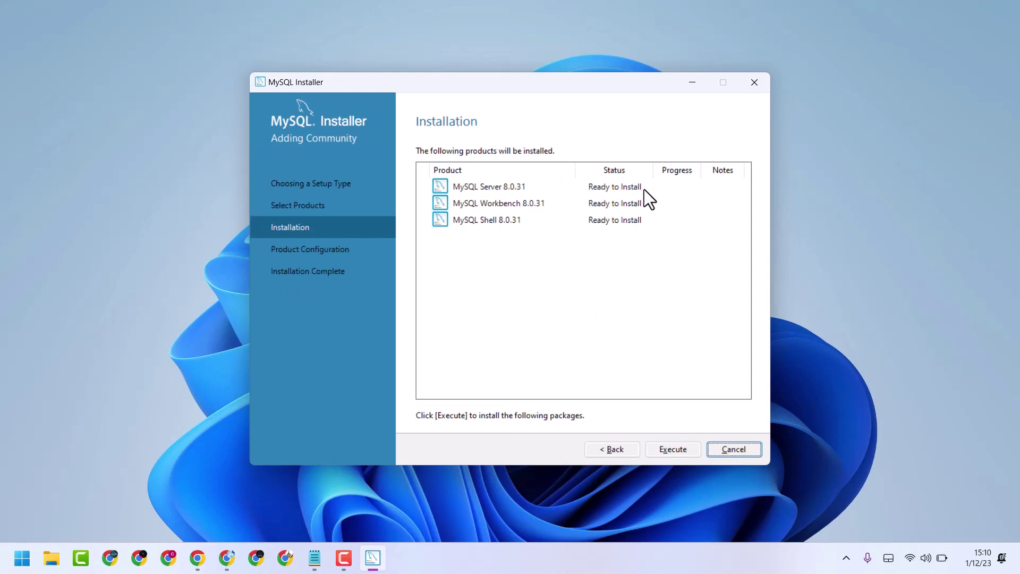
Step: Execute installation of all three 8.0.31 products and advance to Product Configuration
{"action": "left_click", "coordinate": [667, 450]}
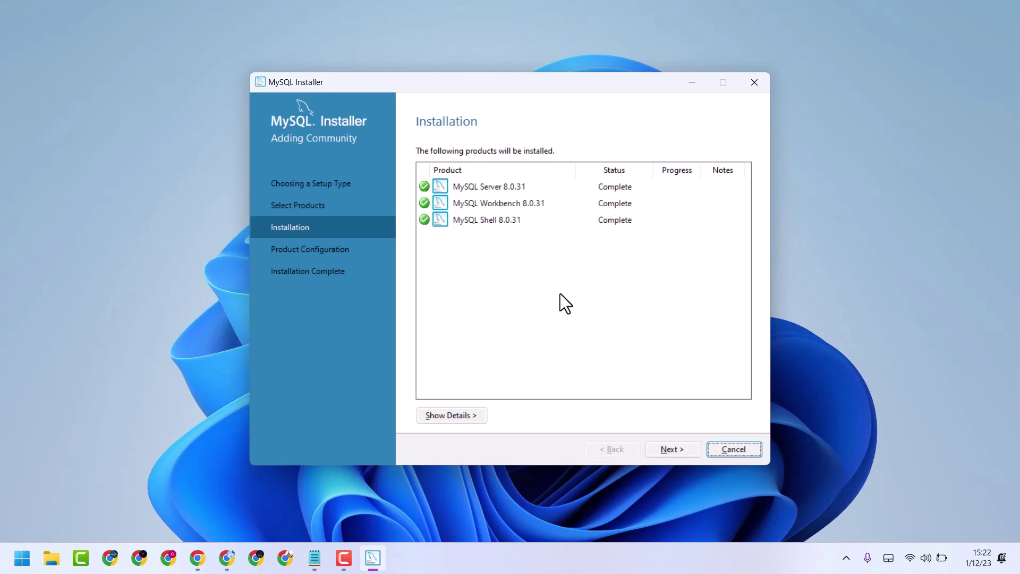
{"action": "left_click", "coordinate": [670, 450]}
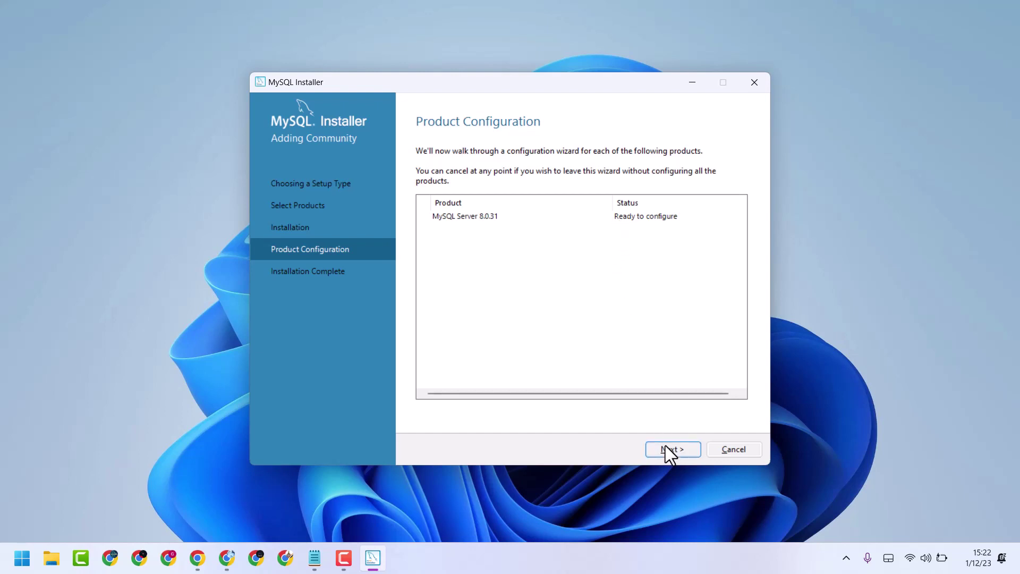
Step: Start MySQL Server 8.0.31 configuration, keeping Development Computer type and TCP/IP port 3306
{"action": "left_click", "coordinate": [665, 446]}
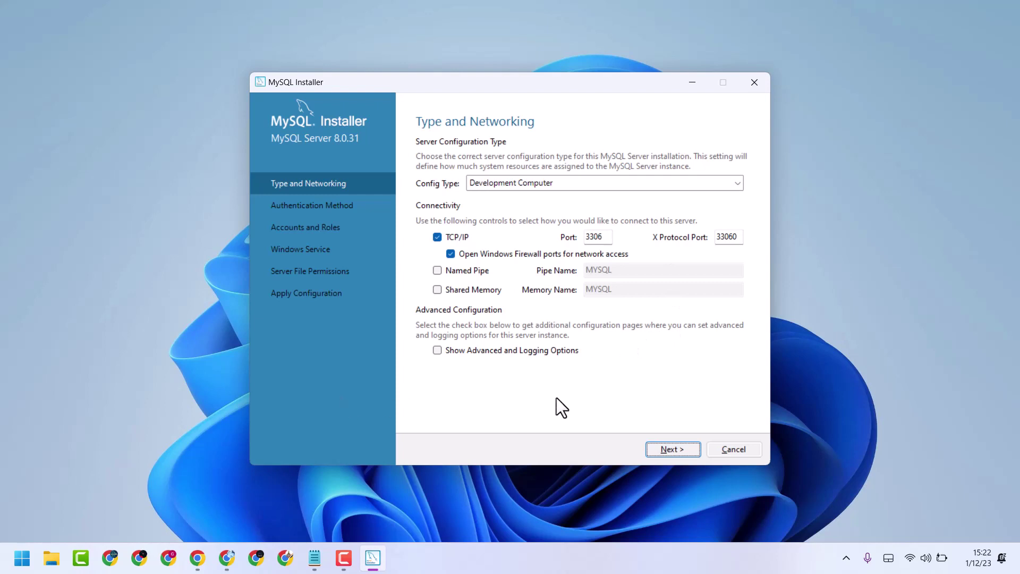
{"action": "left_click", "coordinate": [671, 450]}
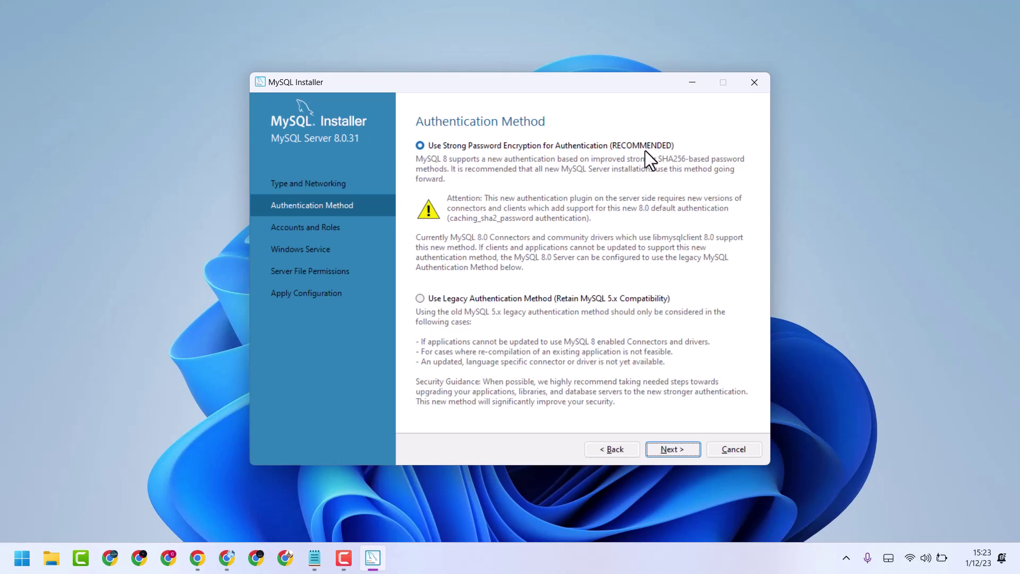
Step: Keep strong password encryption and enter the root account password and its confirmation
{"action": "left_click", "coordinate": [668, 448]}
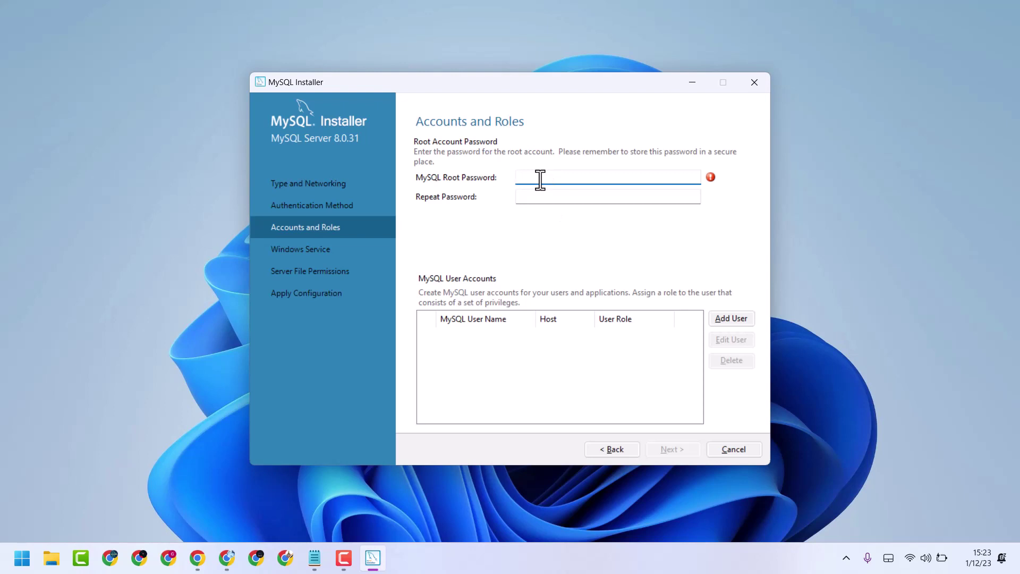
{"action": "type", "text": "root"}
{"action": "left_click", "coordinate": [524, 198]}
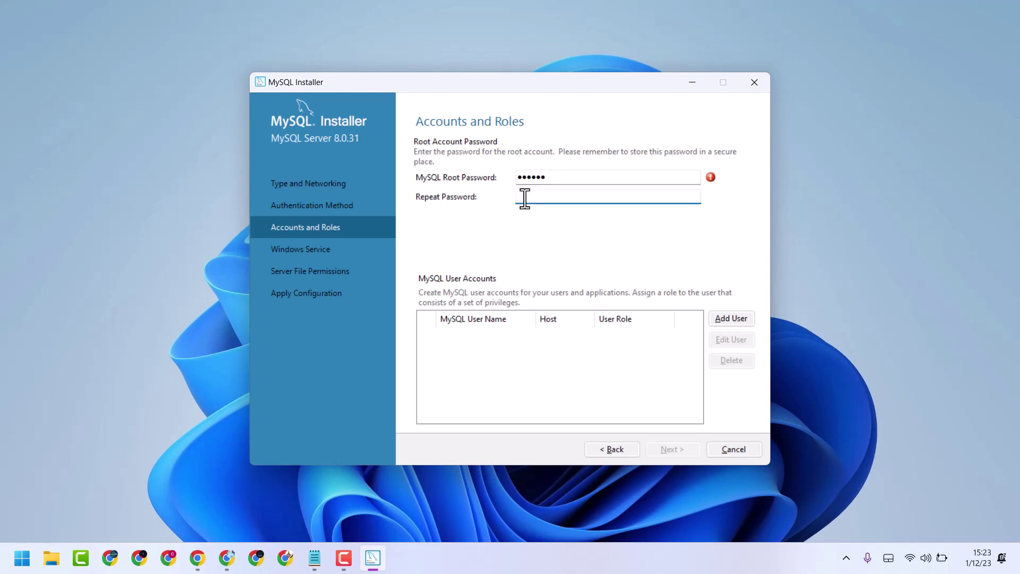
{"action": "type", "text": "root12"}
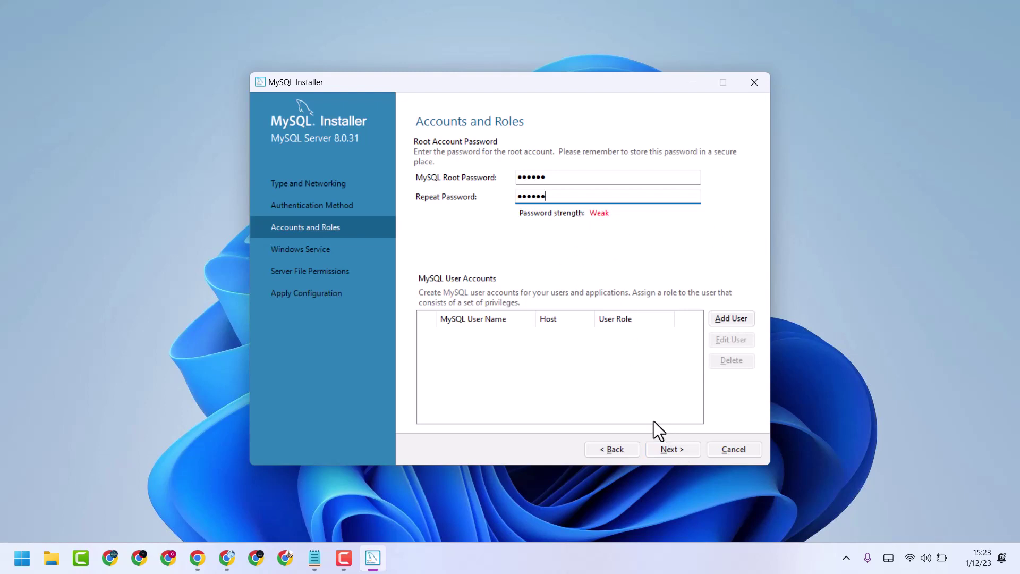
Step: Accept the root account settings, the MySQL80 startup service, and default data folder permissions
{"action": "left_click", "coordinate": [670, 450]}
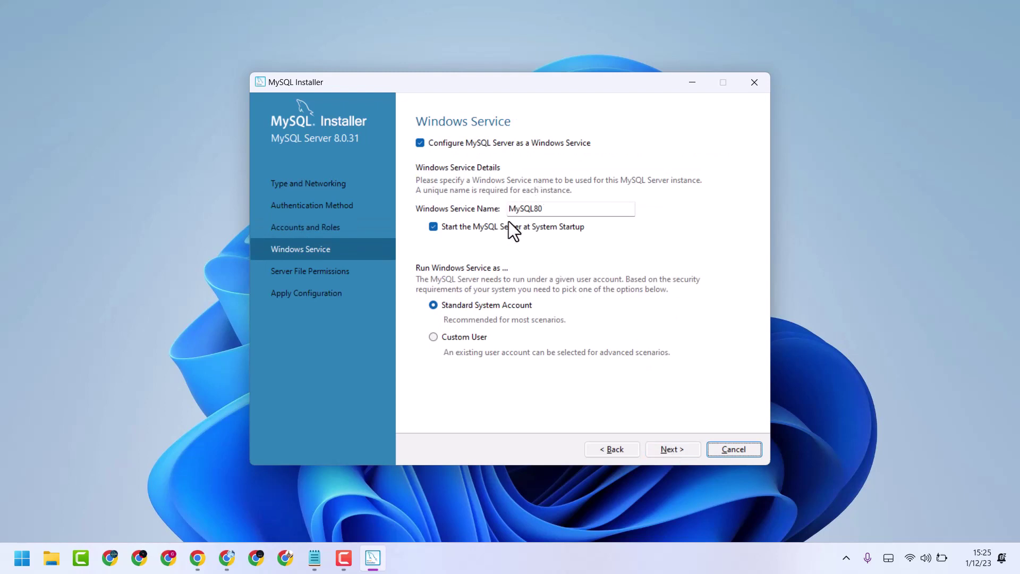
{"action": "left_click", "coordinate": [672, 450]}
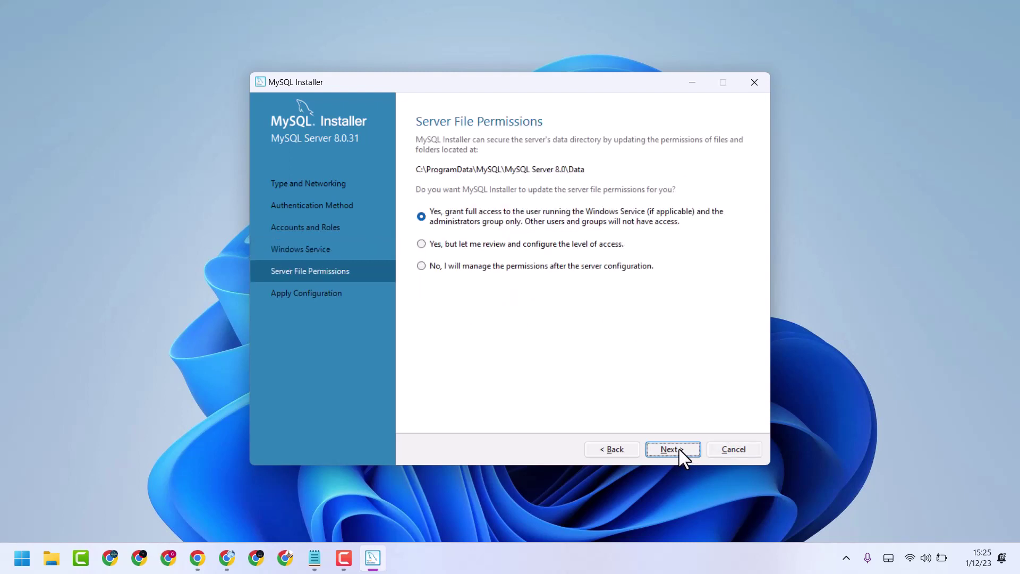
{"action": "left_click", "coordinate": [680, 453]}
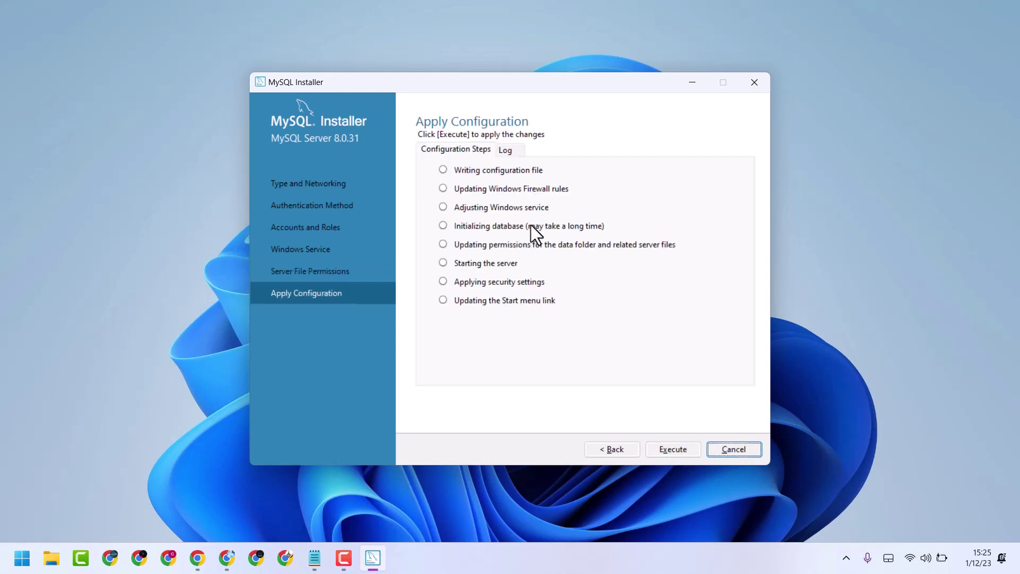
Step: Execute all eight MySQL Server 8.0.31 configuration steps and finish once they succeed
{"action": "left_click", "coordinate": [672, 448]}
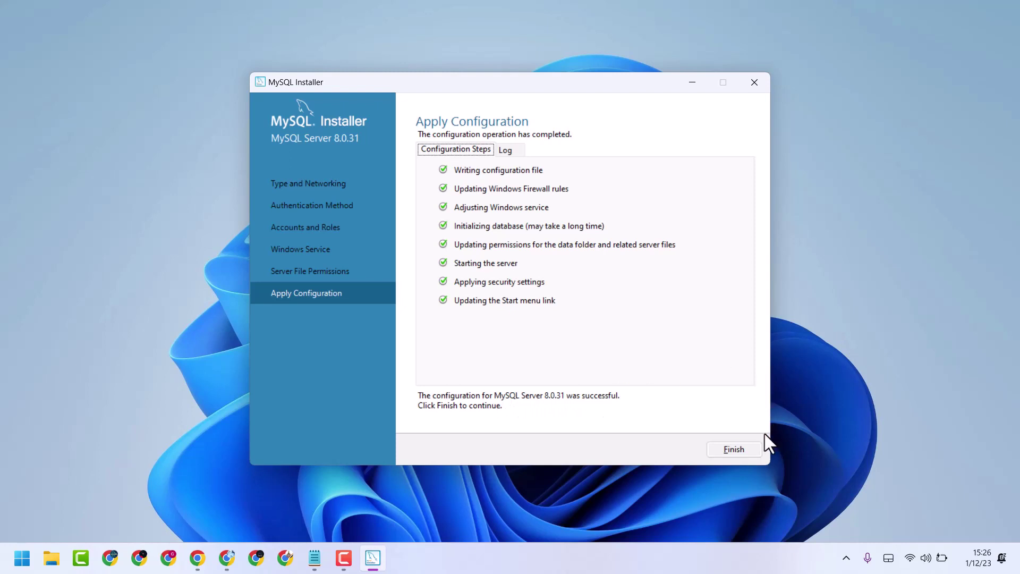
{"action": "left_click", "coordinate": [742, 449]}
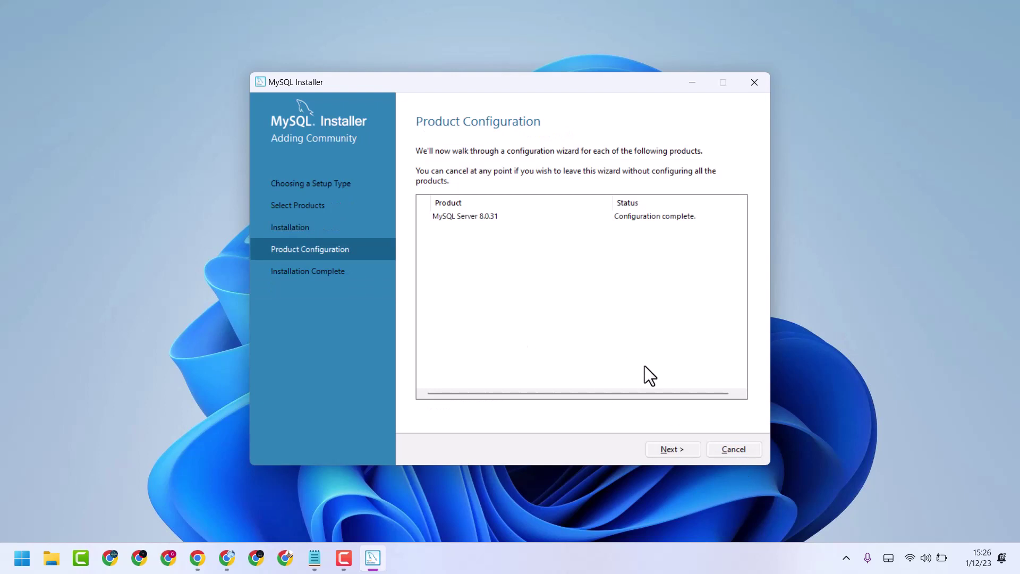
Step: Finish the installer with Start MySQL Workbench and Start MySQL Shell after setup left checked
{"action": "left_click", "coordinate": [675, 452]}
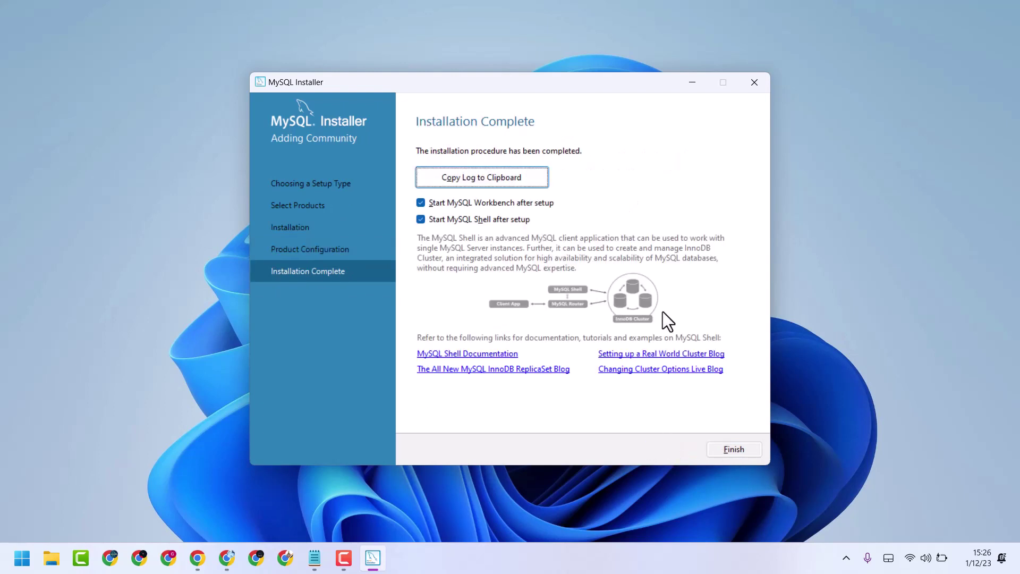
{"action": "left_click", "coordinate": [736, 451]}
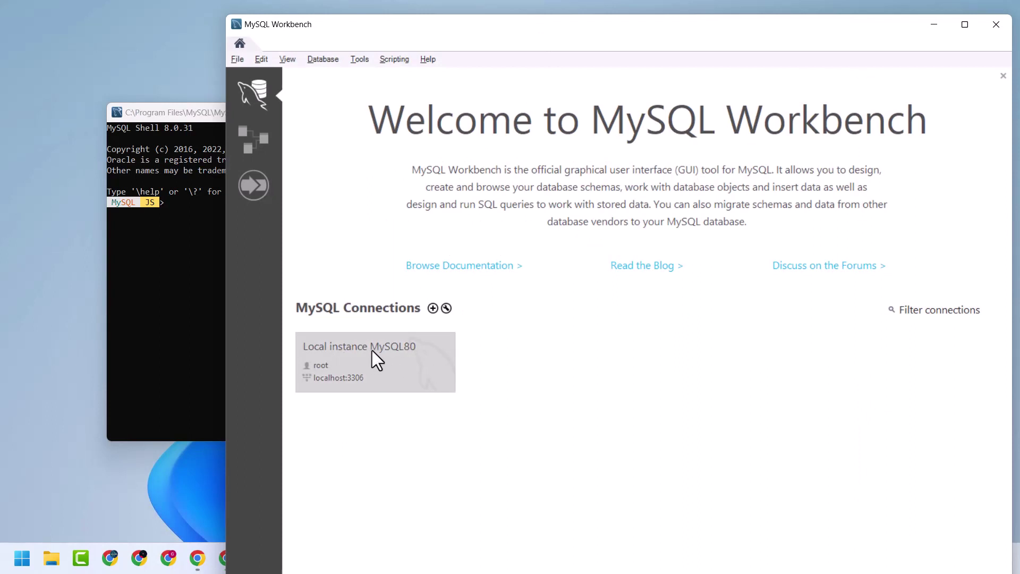
Step: Connect to Local instance MySQL80 as root, saving the password in vault, then maximize Workbench
{"action": "left_click", "coordinate": [371, 351]}
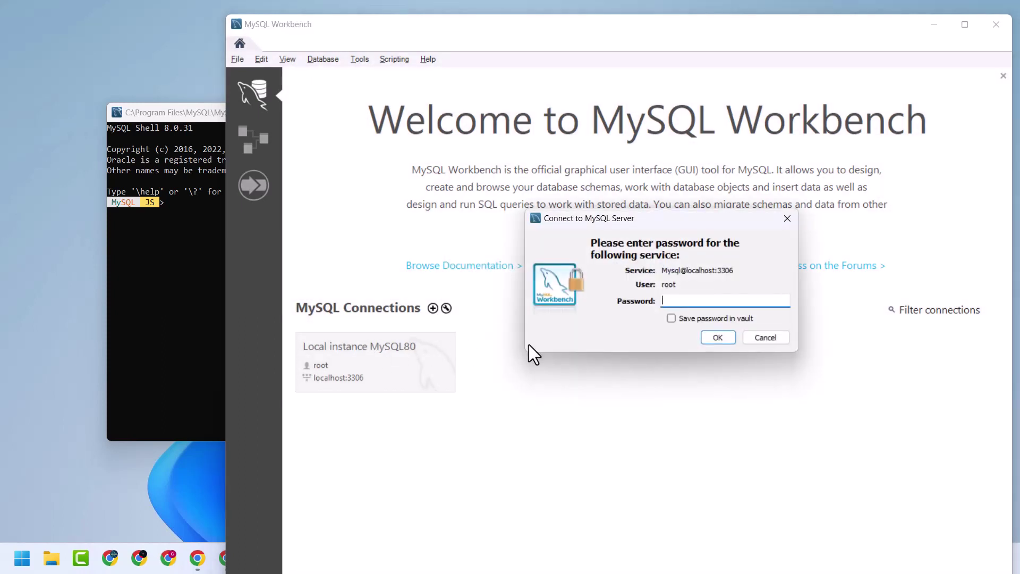
{"action": "type", "text": "******"}
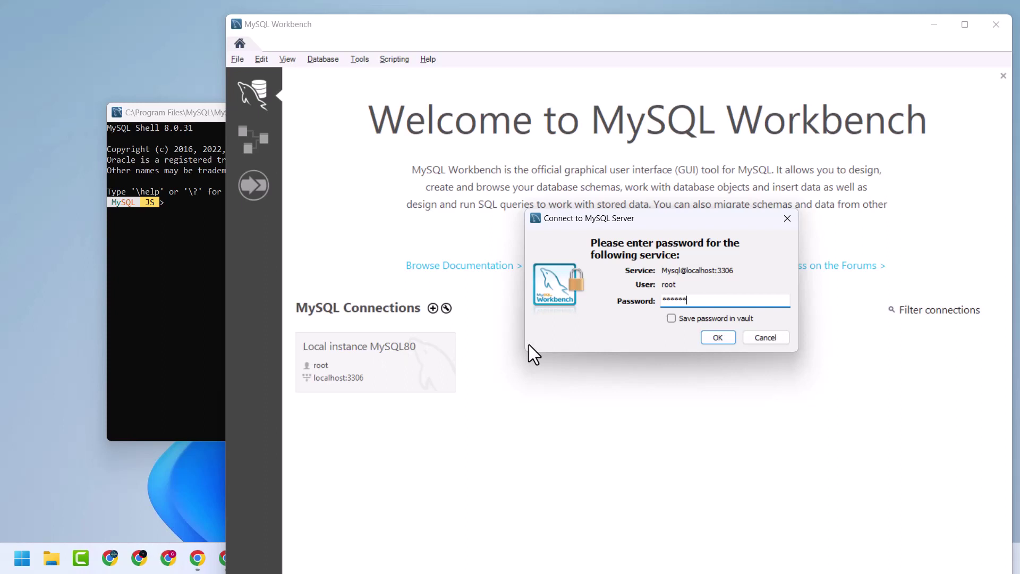
{"action": "left_click", "coordinate": [672, 317]}
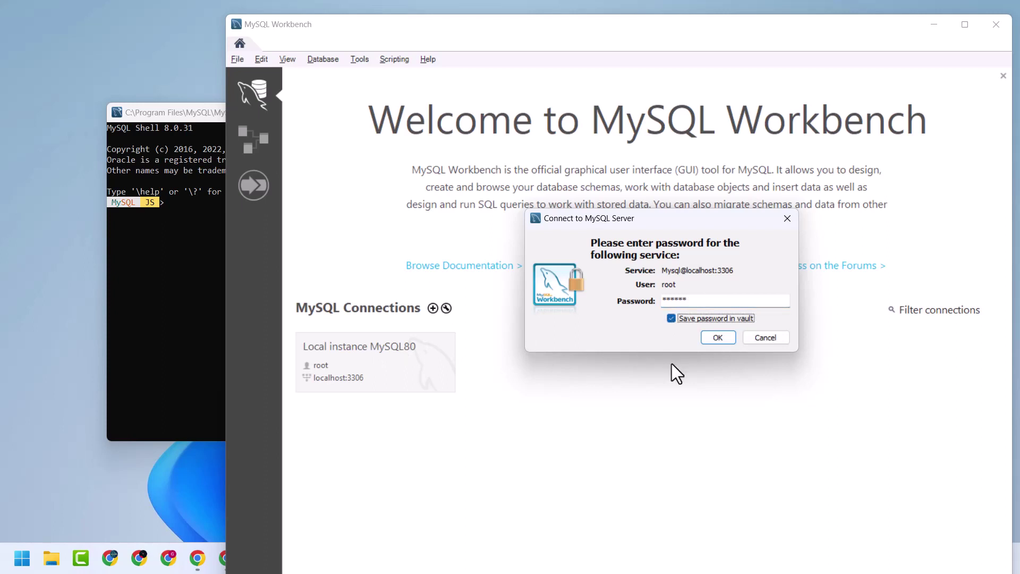
{"action": "left_click", "coordinate": [716, 337]}
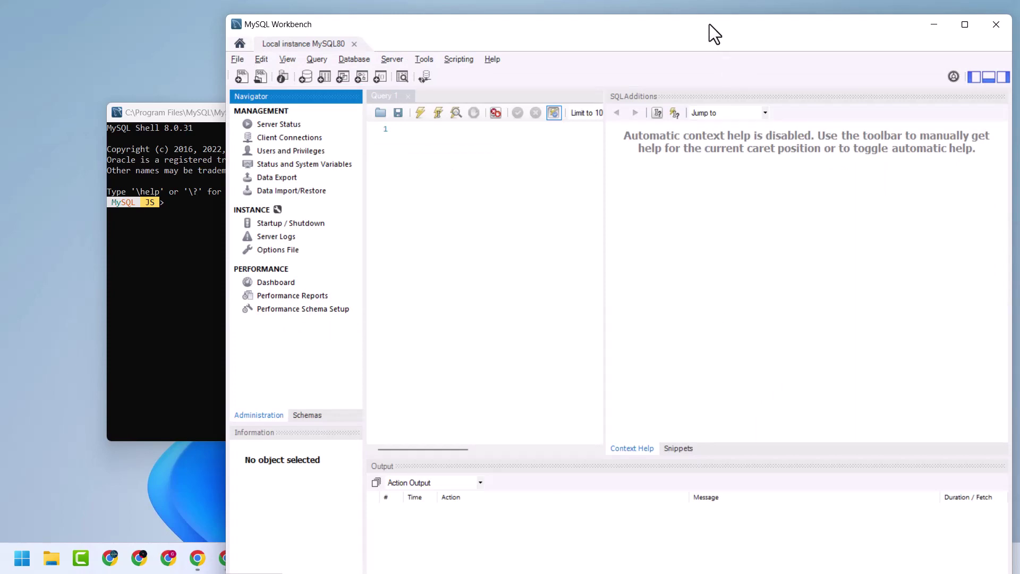
{"action": "left_click_drag", "start_coordinate": [710, 24], "coordinate": [652, 23]}
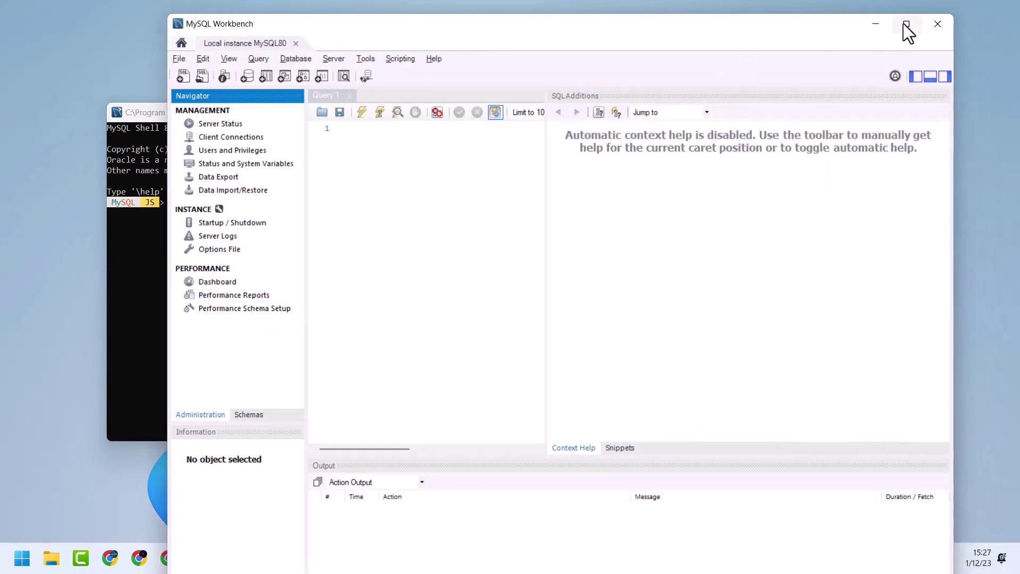
{"action": "left_click", "coordinate": [905, 24]}
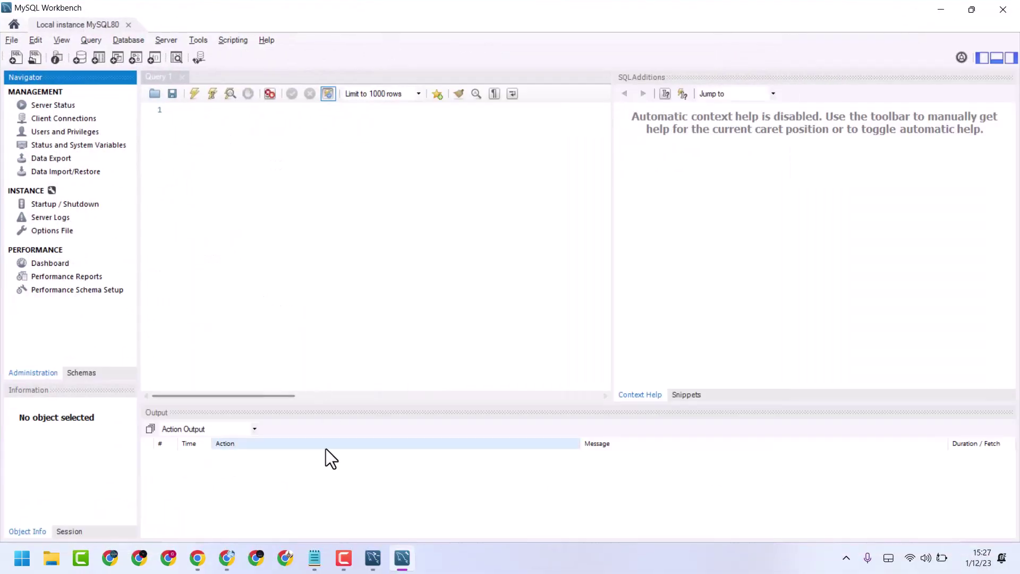